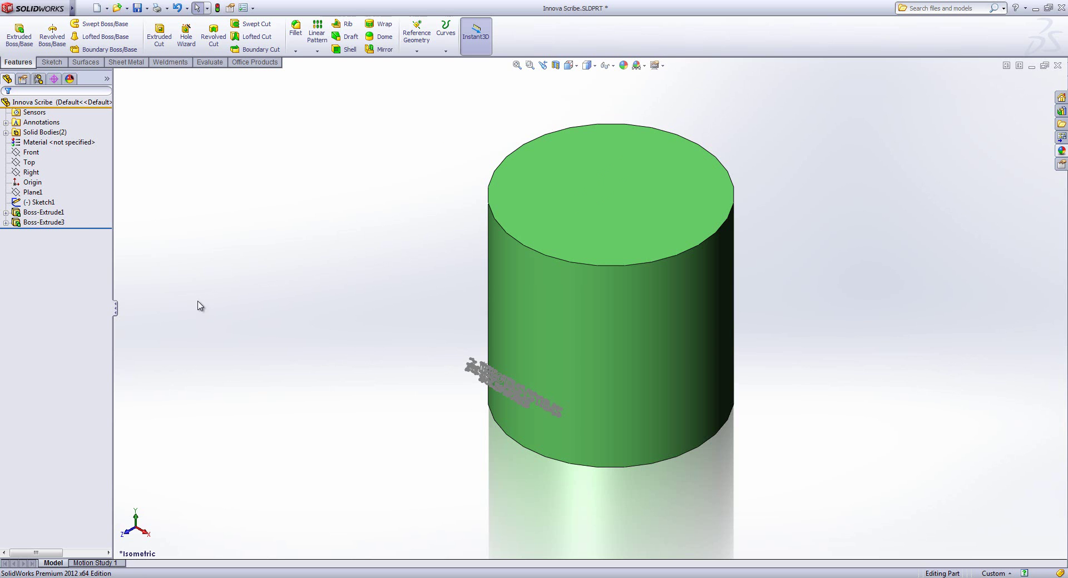
# - Preview a Scribe wrap of Sketch1's logo onto the green cylinder's curved side face
pyautogui.click(39, 202)
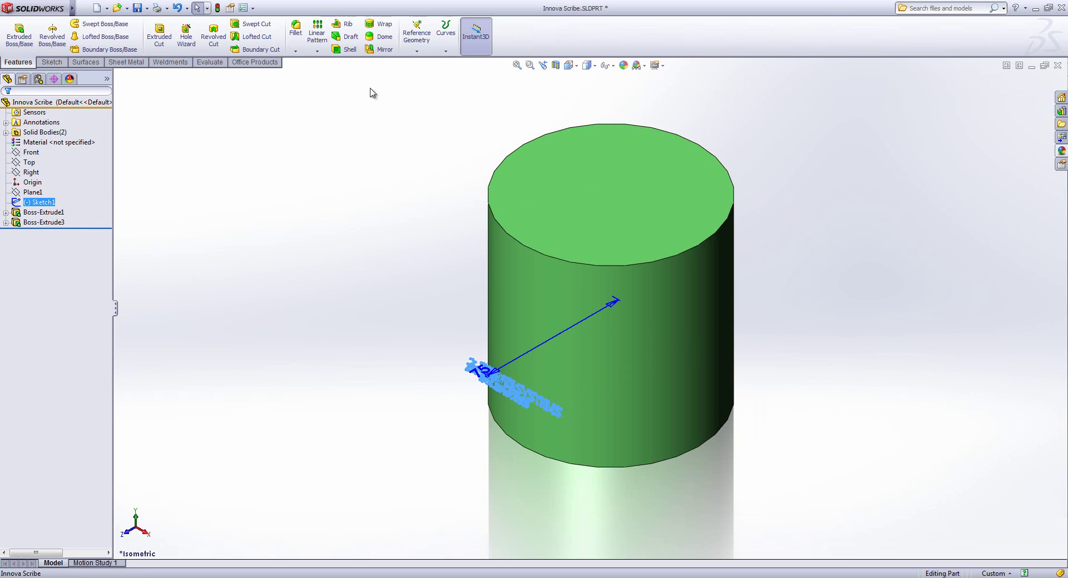
pyautogui.click(382, 24)
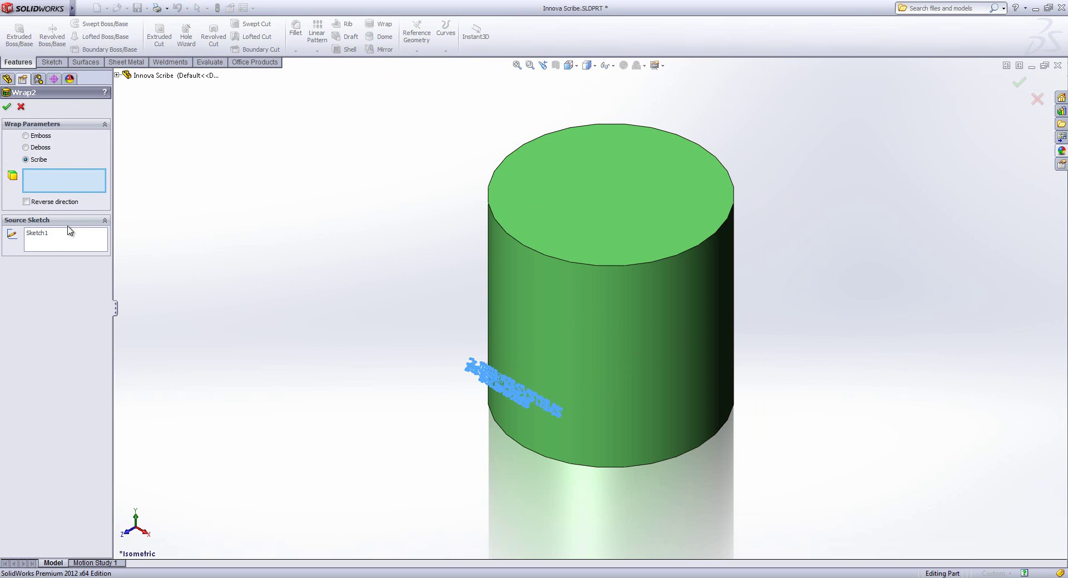
pyautogui.click(618, 325)
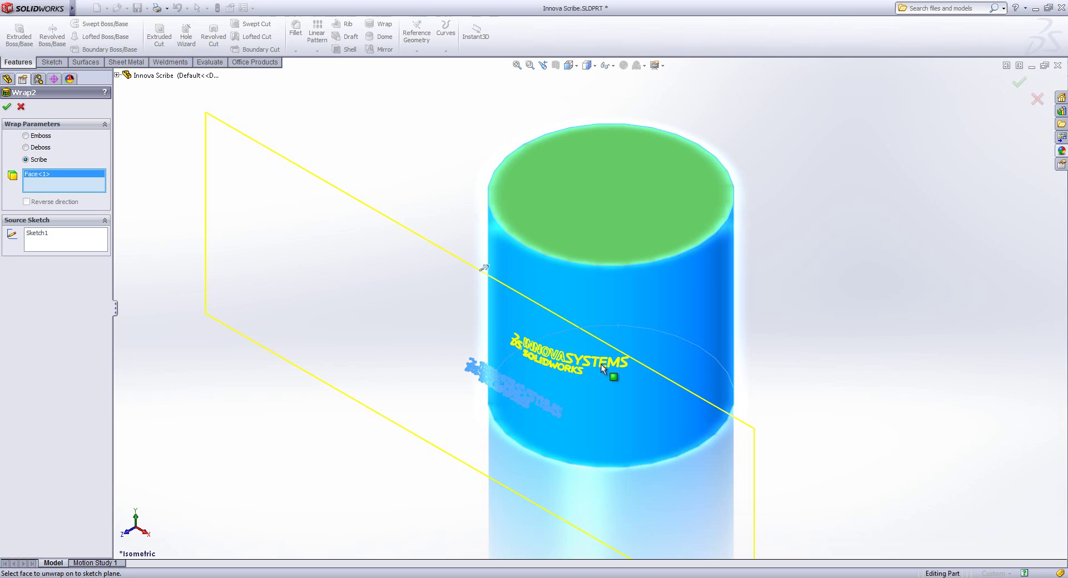
# - Cancel the cylinder wrap, hide the green cylinder (Boss-Extrude1) and show the S-shaped wall (Boss-Extrude3)
pyautogui.click(21, 107)
pyautogui.rightClick(39, 217)
pyautogui.click(34, 187)
pyautogui.click(37, 222)
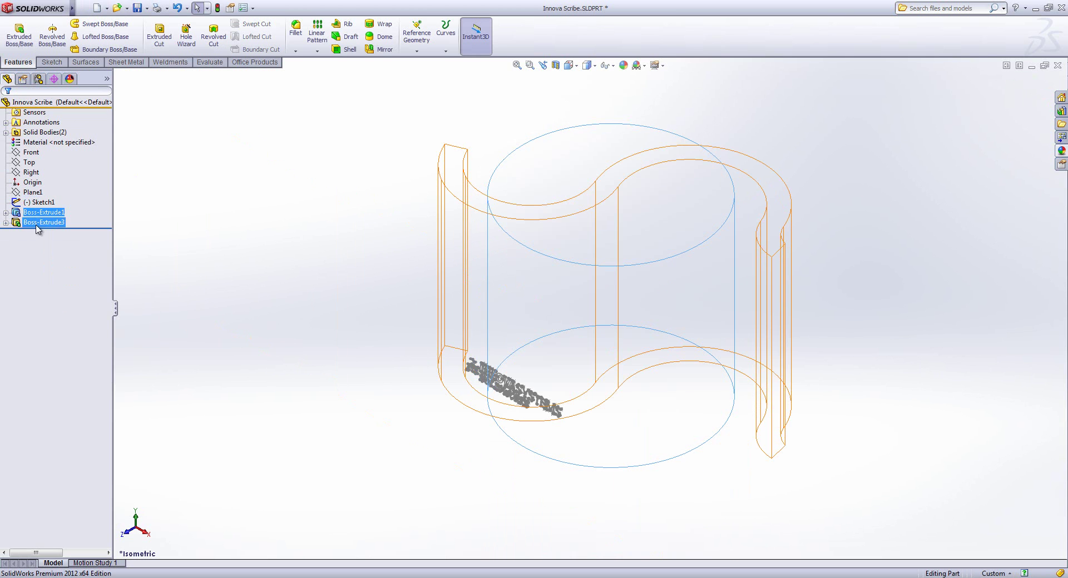
pyautogui.rightClick(38, 222)
pyautogui.click(84, 285)
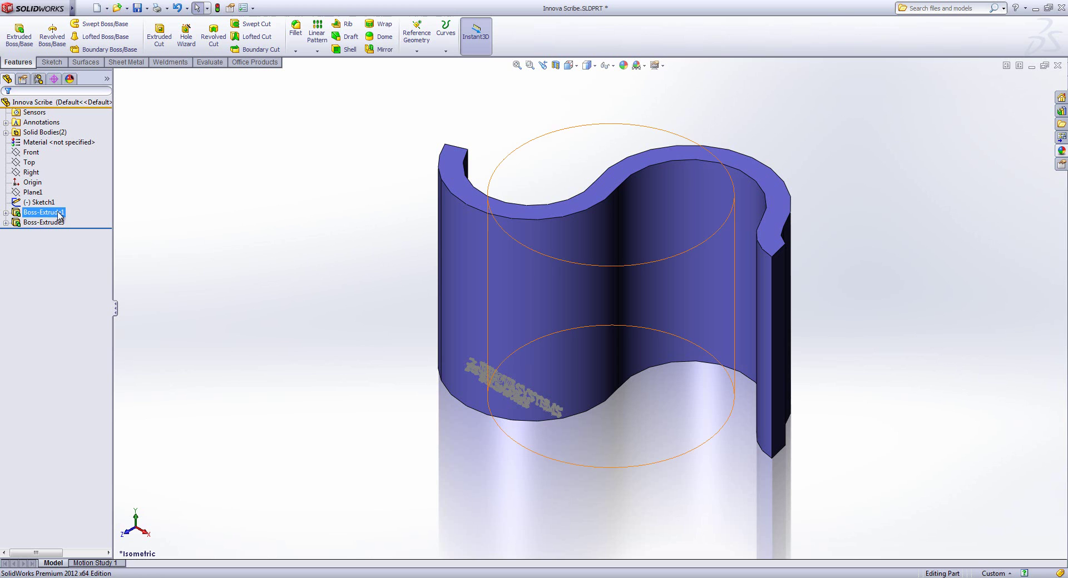
# - Start a new Scribe wrap of Sketch1, trying then removing the wall's front and inner faces
pyautogui.click(38, 202)
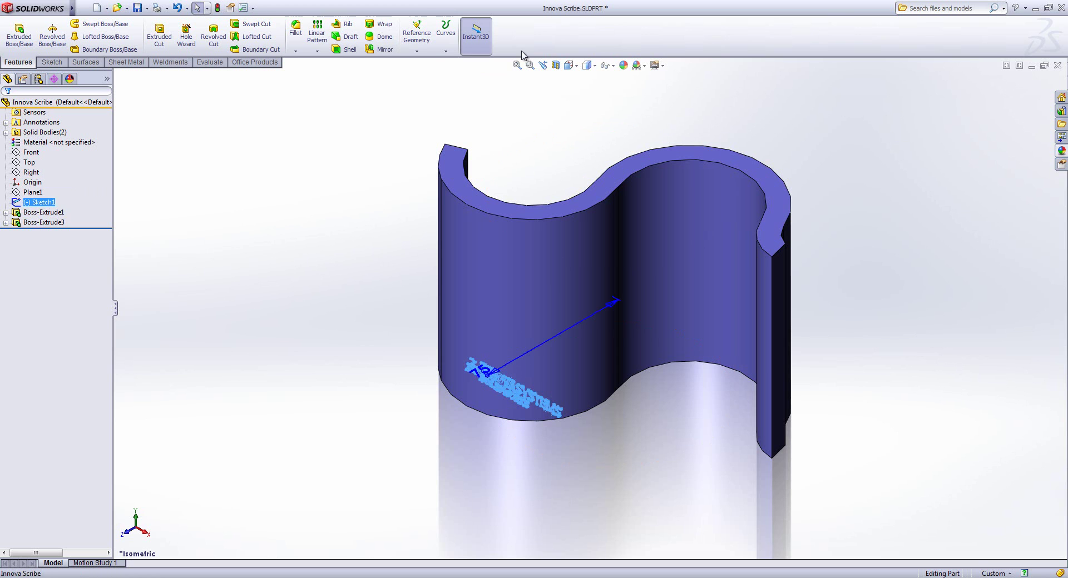
pyautogui.click(380, 27)
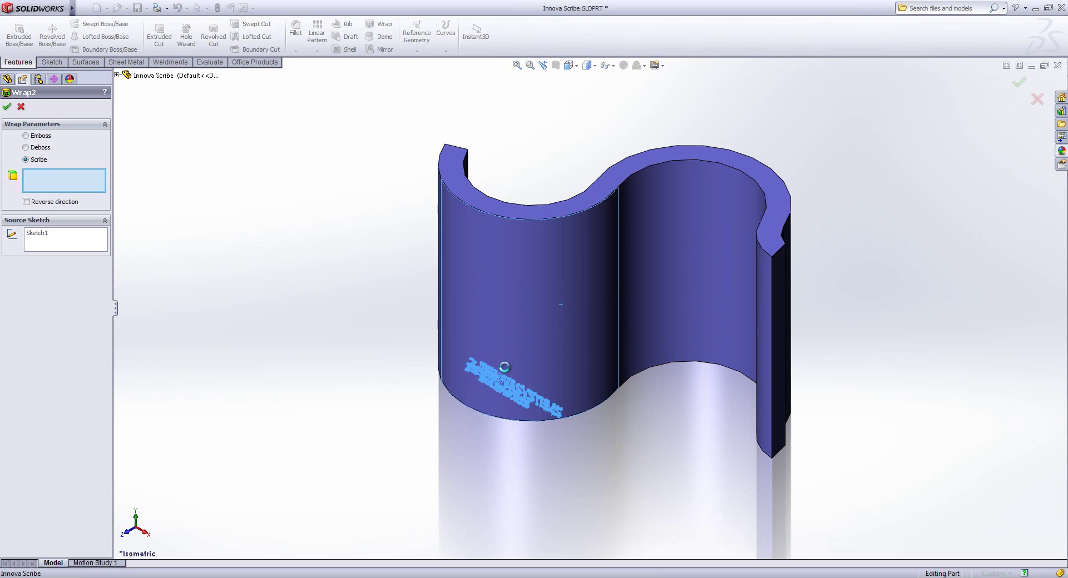
pyautogui.click(515, 466)
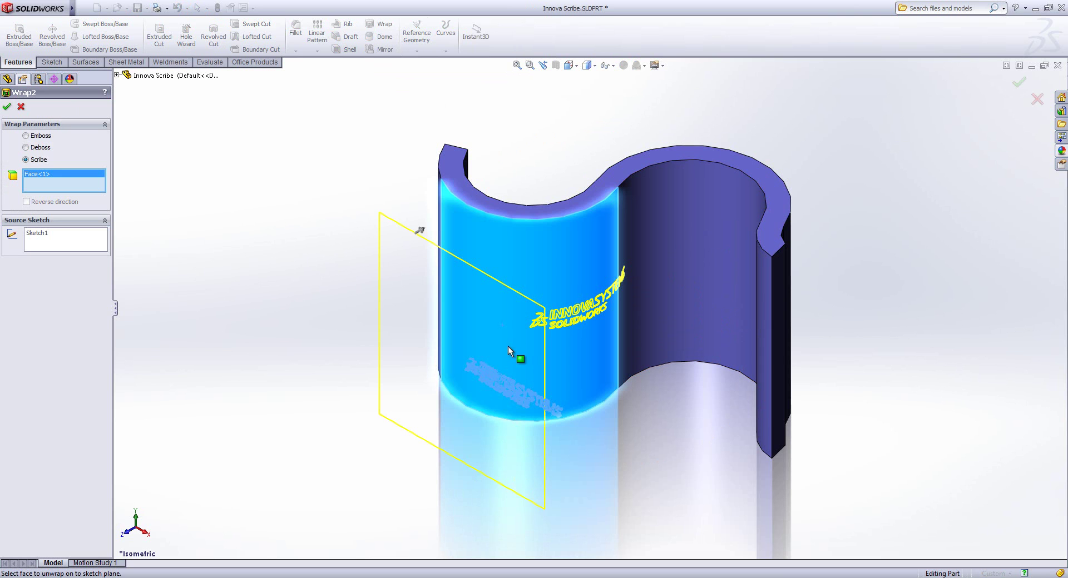
pyautogui.click(529, 324)
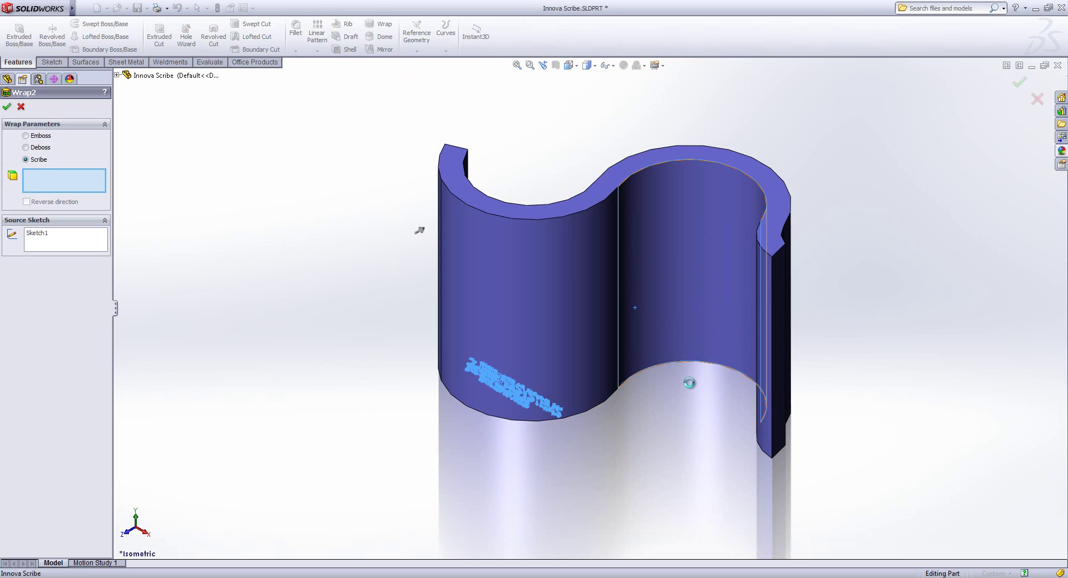
pyautogui.click(689, 382)
pyautogui.click(676, 317)
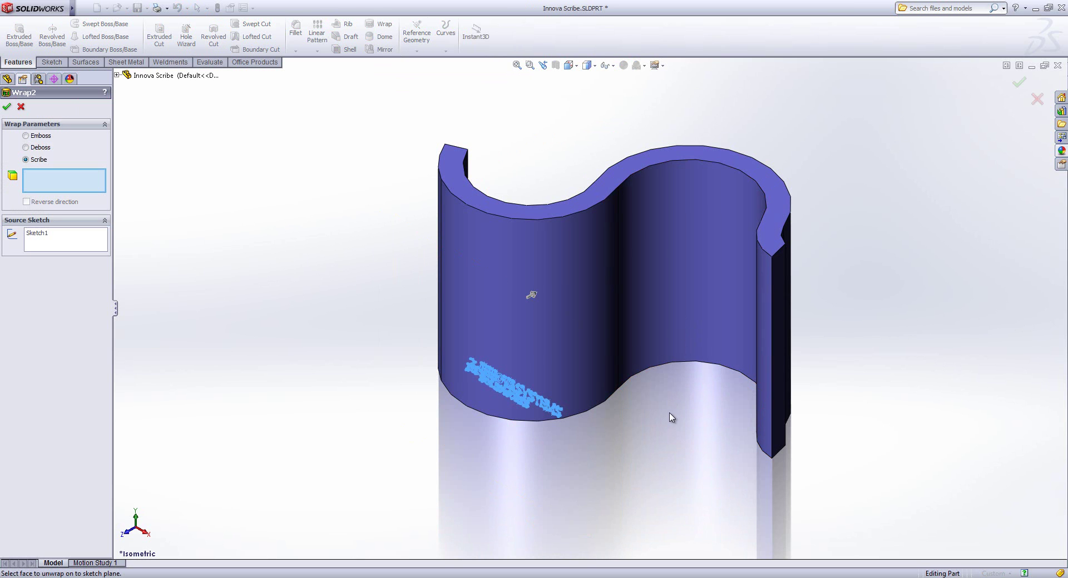
pyautogui.hotkey('ctrl', '5')
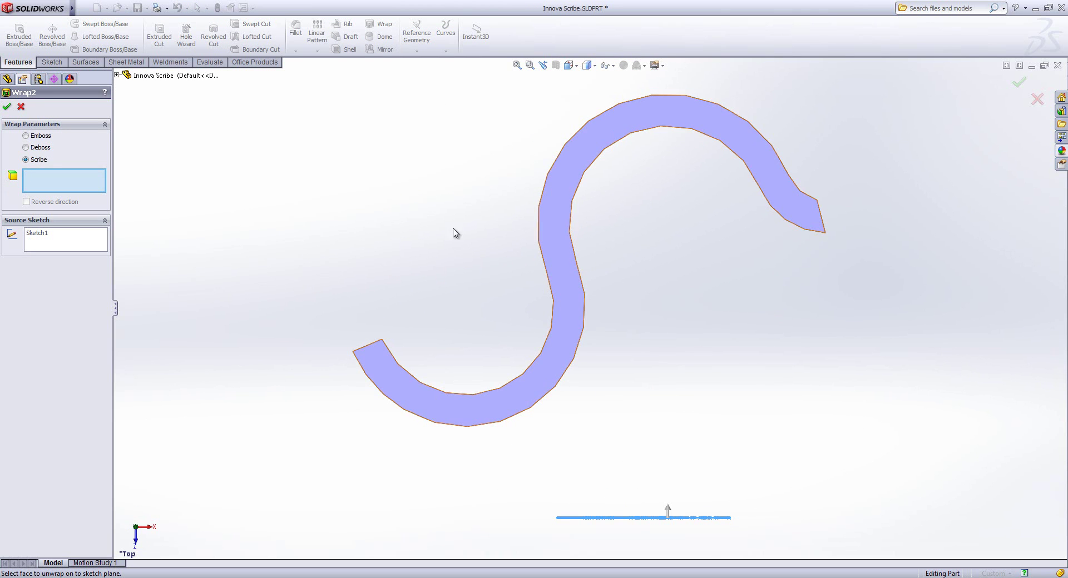
pyautogui.click(21, 106)
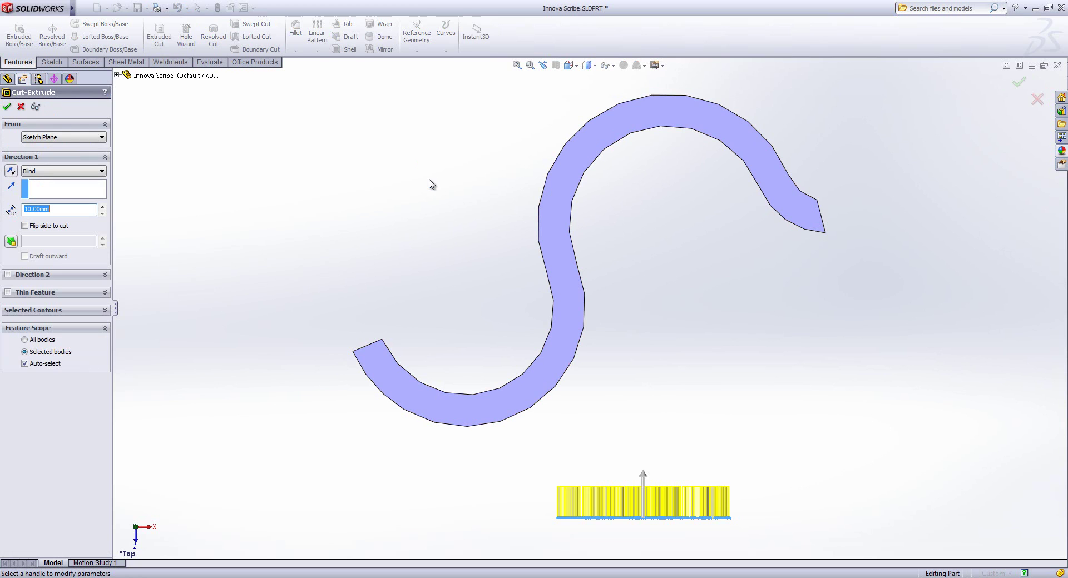
pyautogui.write('100')
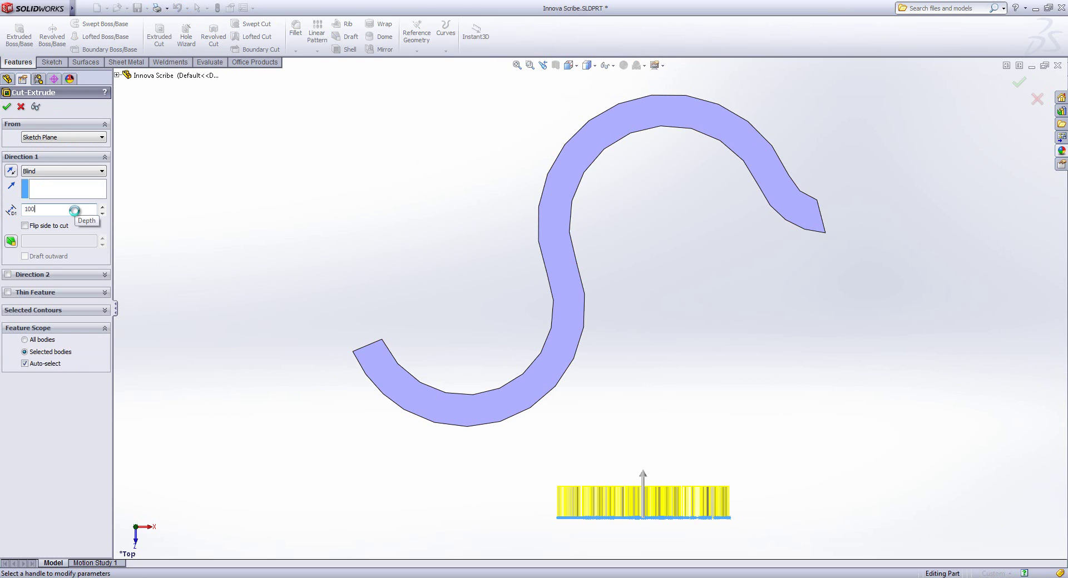
pyautogui.press('Return')
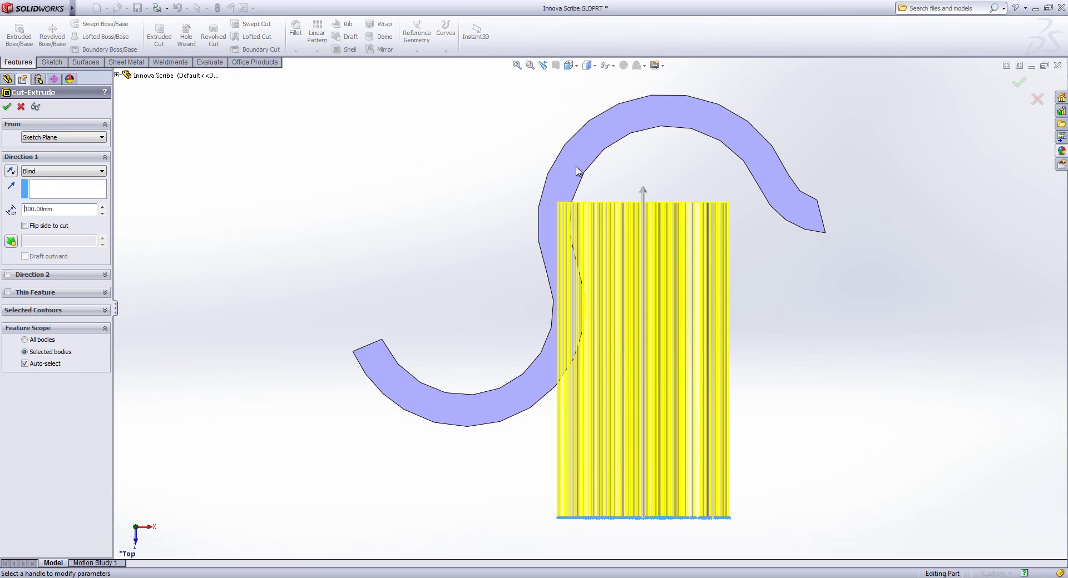
pyautogui.click(20, 106)
# - Apply Wrap2, scribing Sketch1's INNOVA SYSTEMS SOLIDWORKS logo onto the wall's inner curved face
pyautogui.click(382, 29)
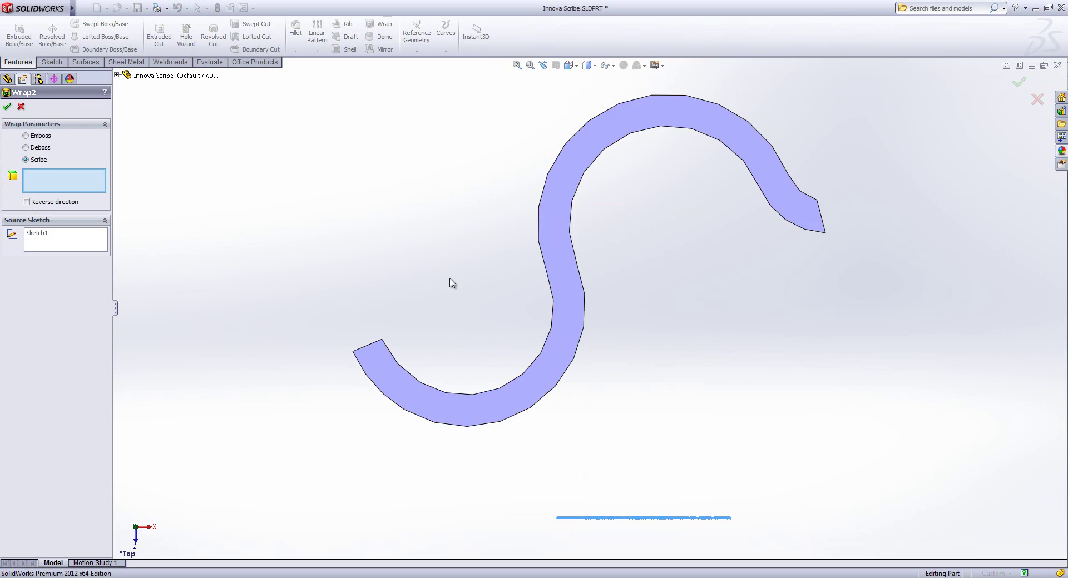
pyautogui.moveTo(451, 283)
pyautogui.mouseDown(button='middle')
pyautogui.moveTo(436, 164)
pyautogui.moveTo(389, 160)
pyautogui.moveTo(423, 216)
pyautogui.moveTo(429, 181)
pyautogui.moveTo(498, 312)
pyautogui.mouseUp(button='middle')
pyautogui.click(605, 376)
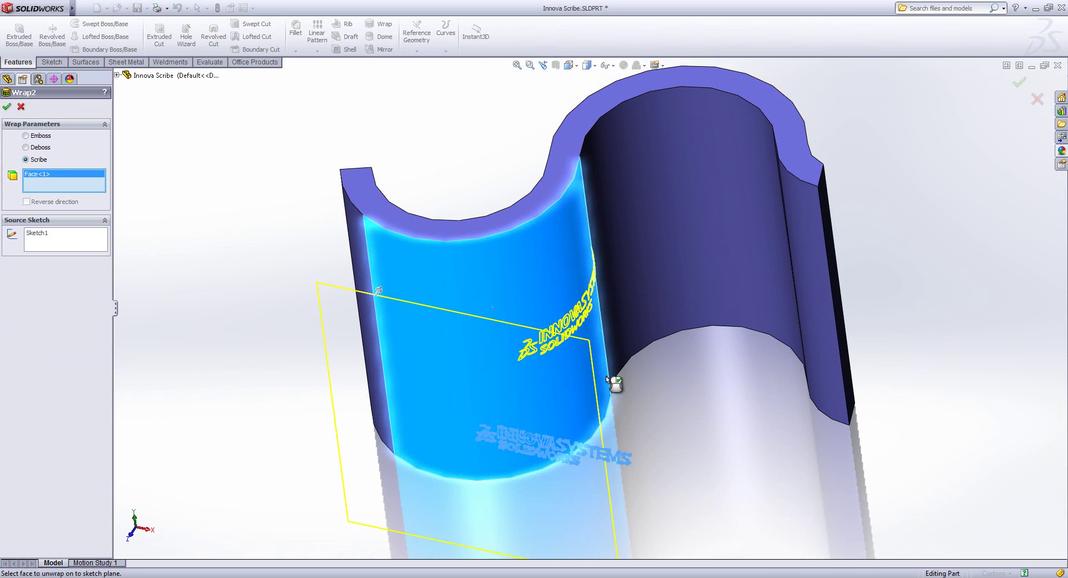
pyautogui.moveTo(741, 402); pyautogui.dragTo(593, 228, button='middle')
pyautogui.click(574, 245)
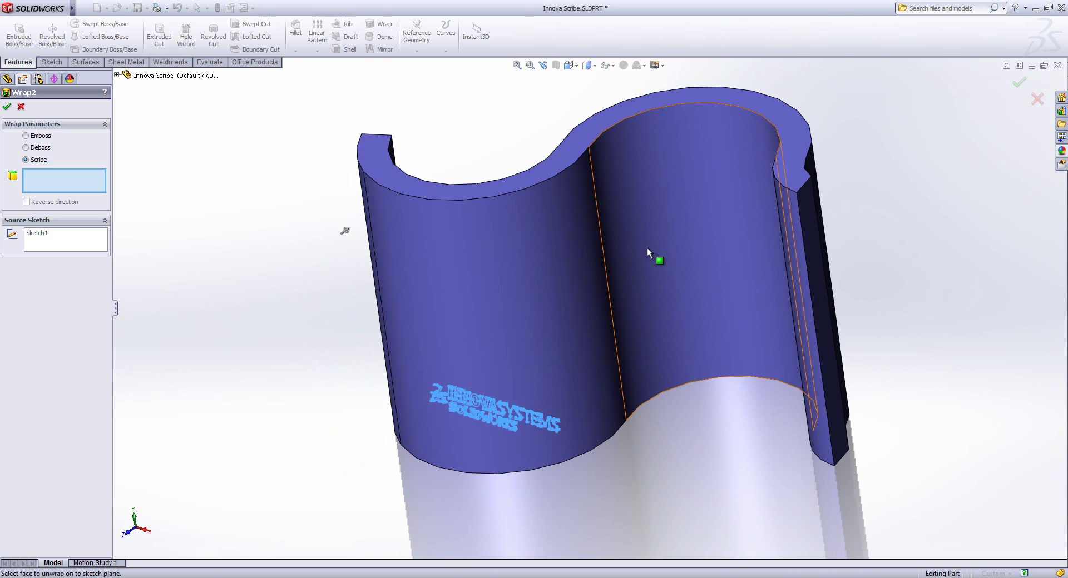
pyautogui.click(631, 513)
pyautogui.moveTo(631, 514)
pyautogui.mouseDown(button='middle')
pyautogui.moveTo(662, 469)
pyautogui.moveTo(681, 475)
pyautogui.moveTo(672, 491)
pyautogui.moveTo(659, 473)
pyautogui.moveTo(644, 494)
pyautogui.mouseUp(button='middle')
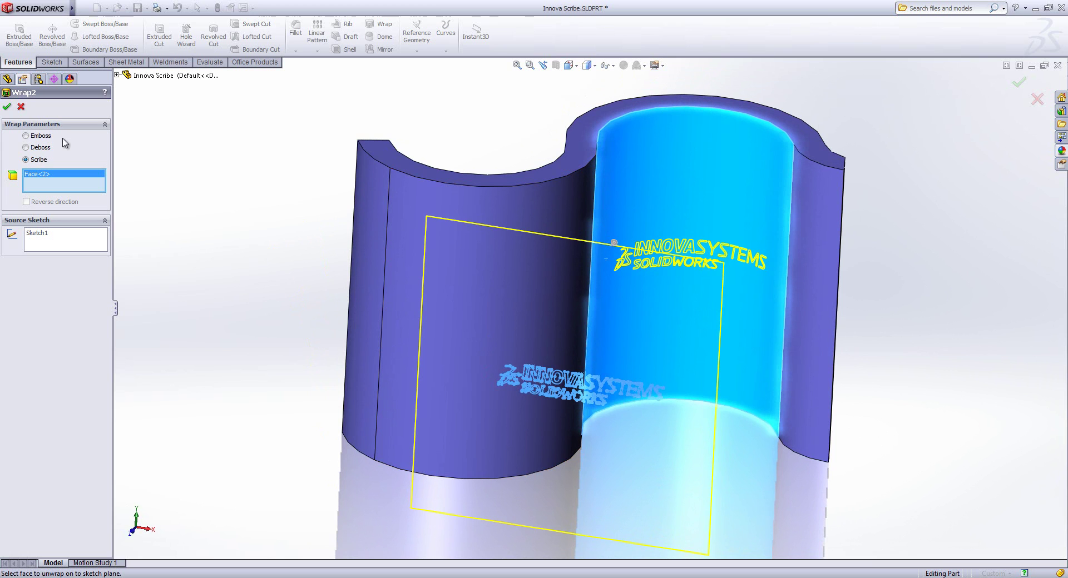
pyautogui.click(7, 107)
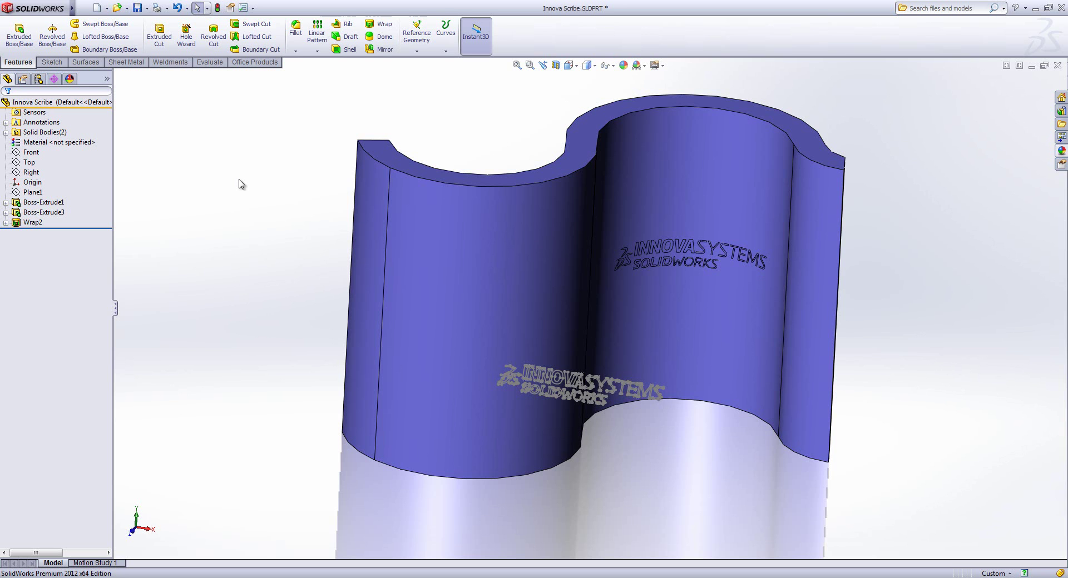
# - Select the scribed I, N, O, V, A letter faces and give them a red colour
pyautogui.scroll(-8, 643, 281)
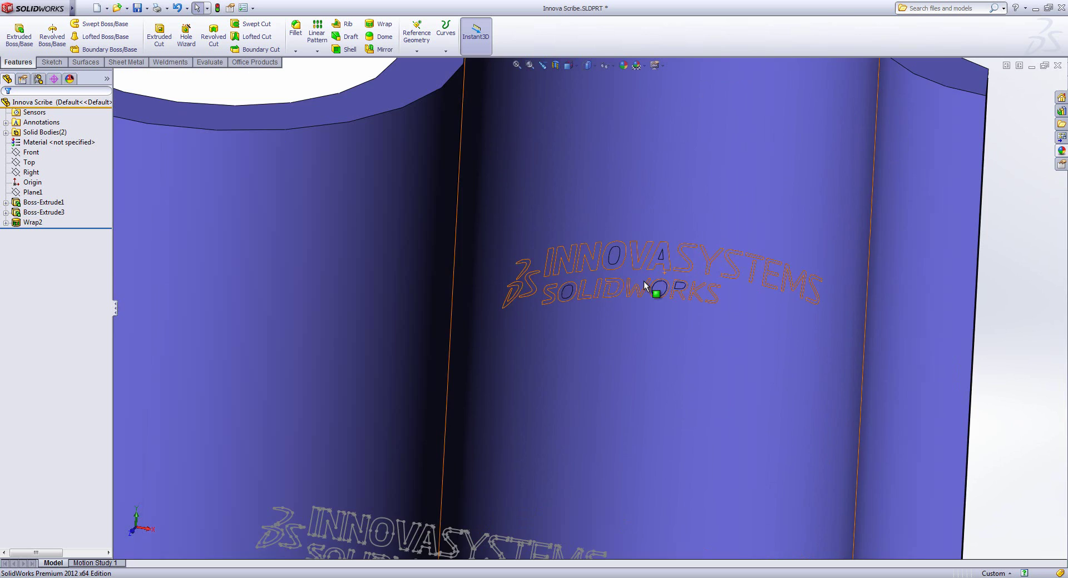
pyautogui.click(539, 262)
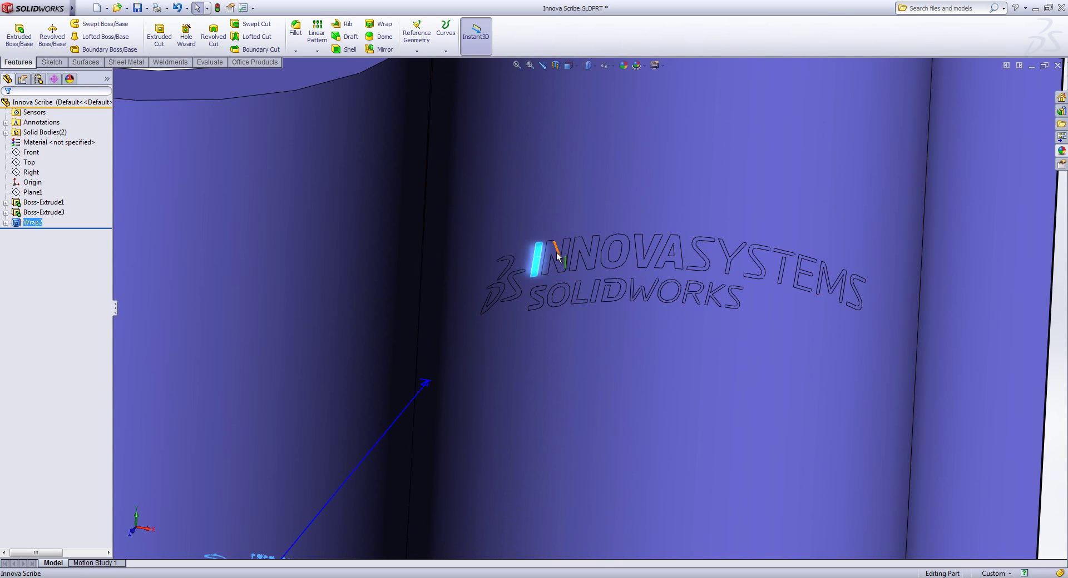
pyautogui.keyDown('ctrl'); pyautogui.click(581, 251); pyautogui.keyUp('ctrl')
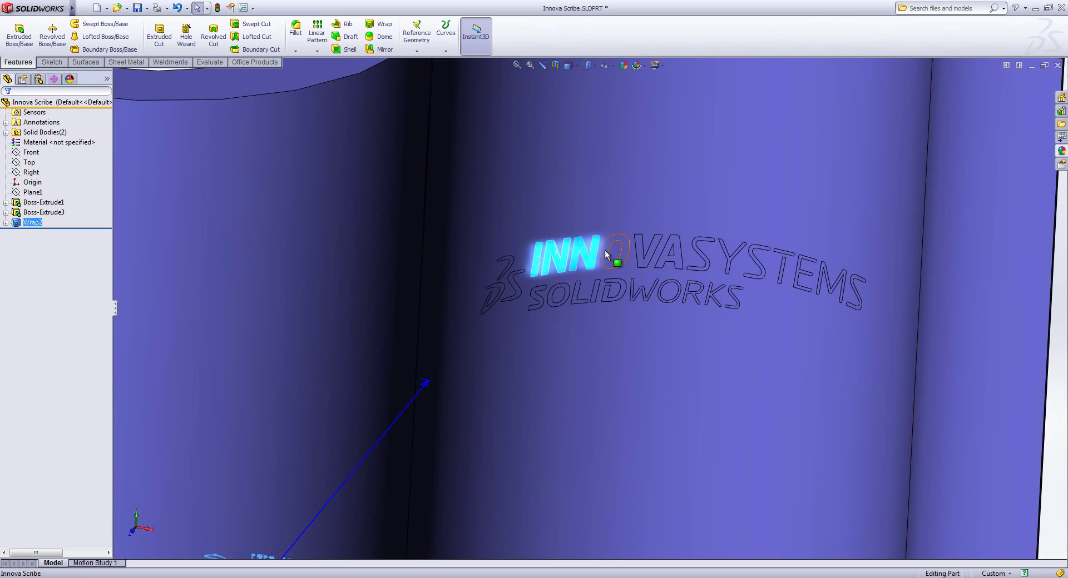
pyautogui.keyDown('ctrl'); pyautogui.click(607, 254); pyautogui.keyUp('ctrl')
pyautogui.keyDown('ctrl'); pyautogui.click(648, 257); pyautogui.keyUp('ctrl')
pyautogui.keyDown('ctrl'); pyautogui.click(664, 262); pyautogui.keyUp('ctrl')
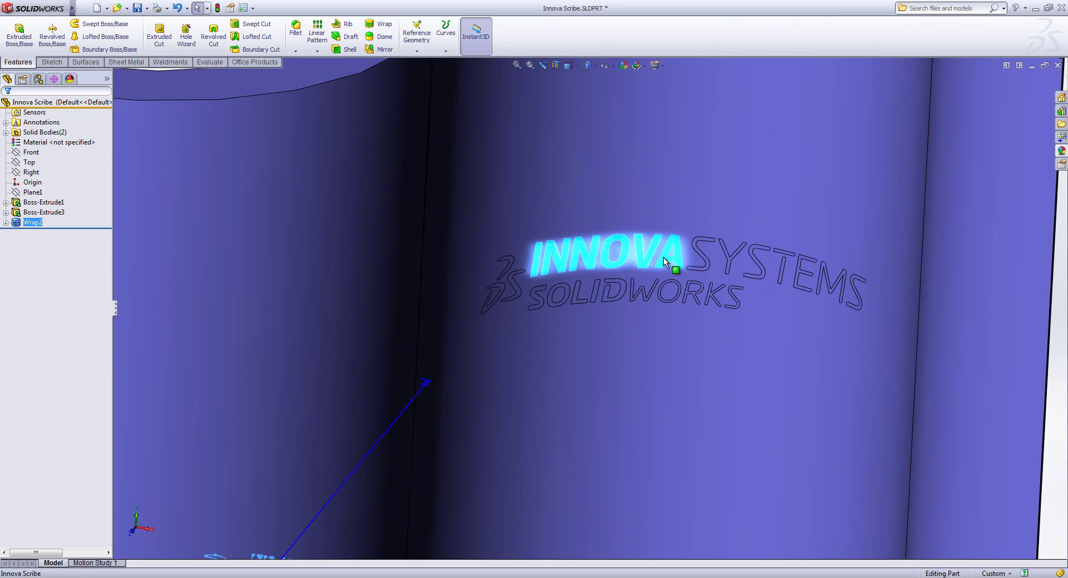
pyautogui.click(707, 209)
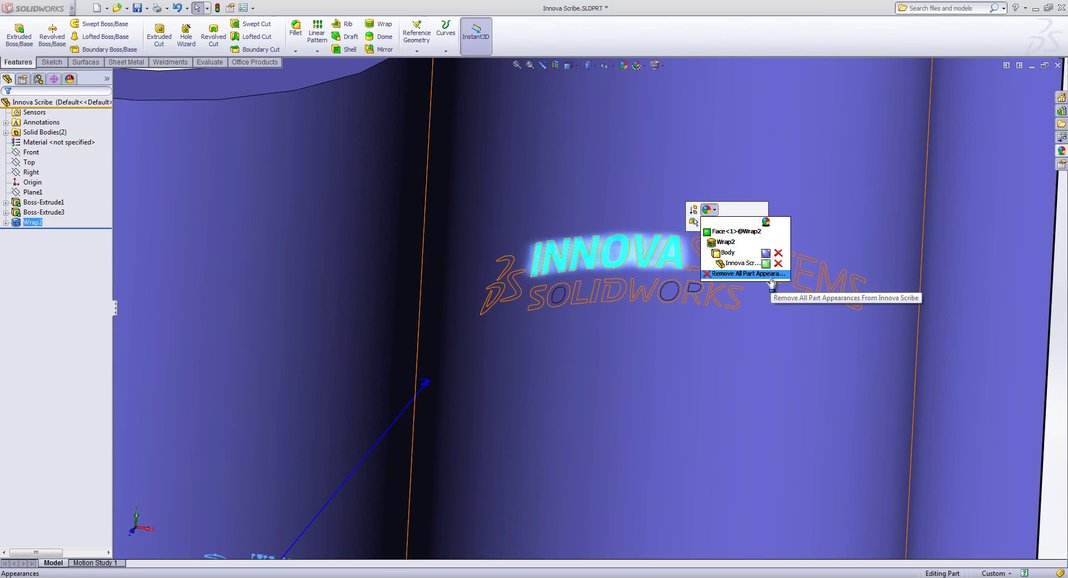
pyautogui.click(766, 242)
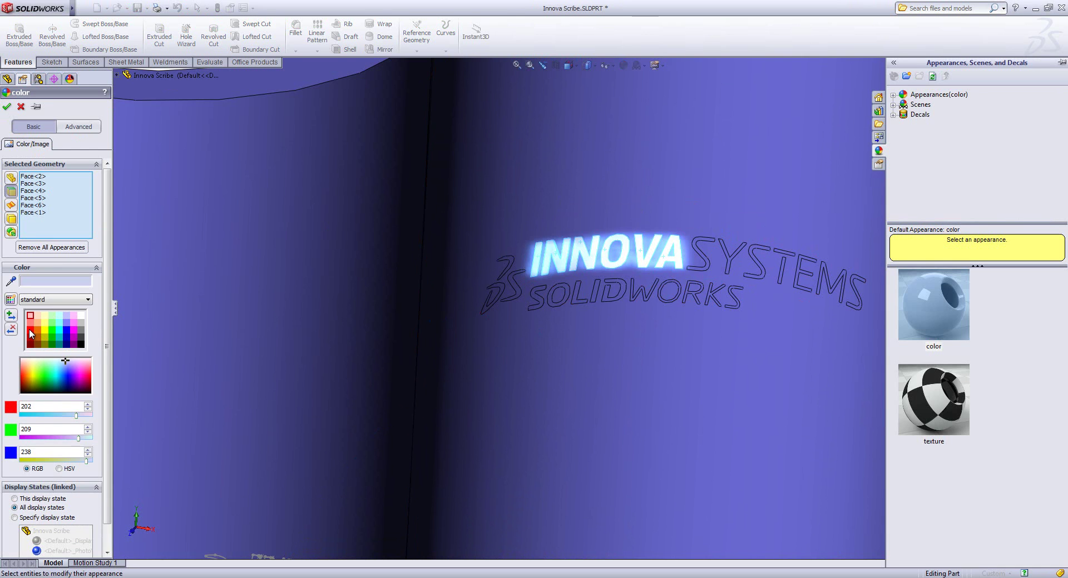
pyautogui.click(31, 332)
pyautogui.click(6, 106)
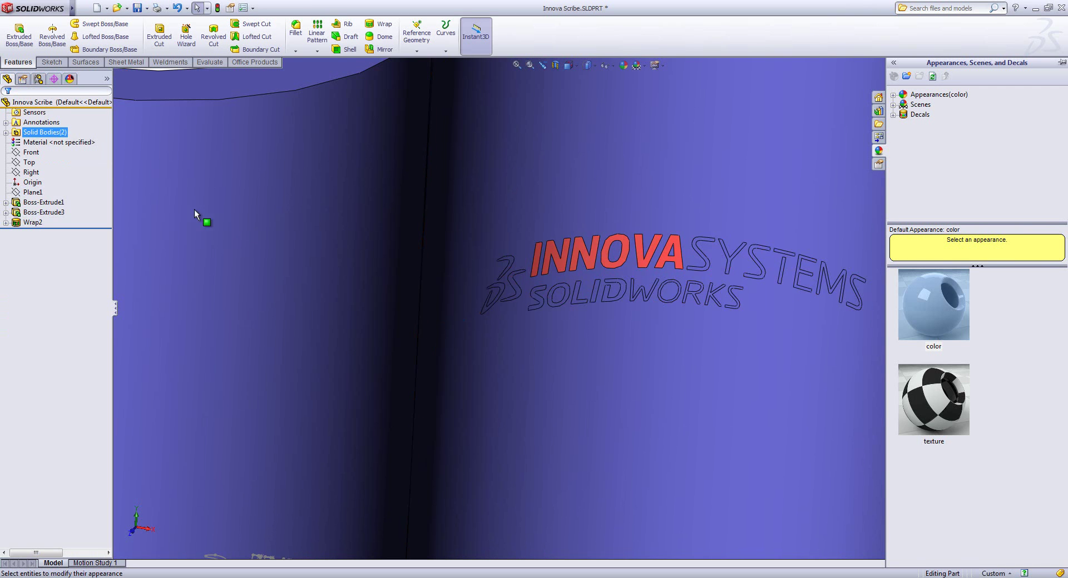
# - Switch to isometric view, then open Cone.SLDPRT from Recent Documents
pyautogui.hotkey('ctrl', '7')
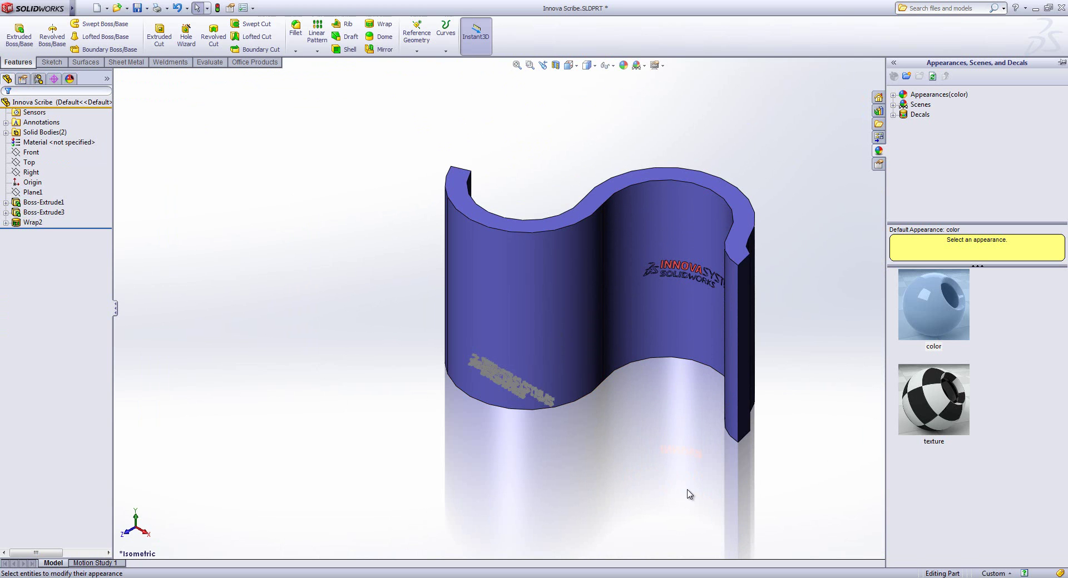
pyautogui.press('r')
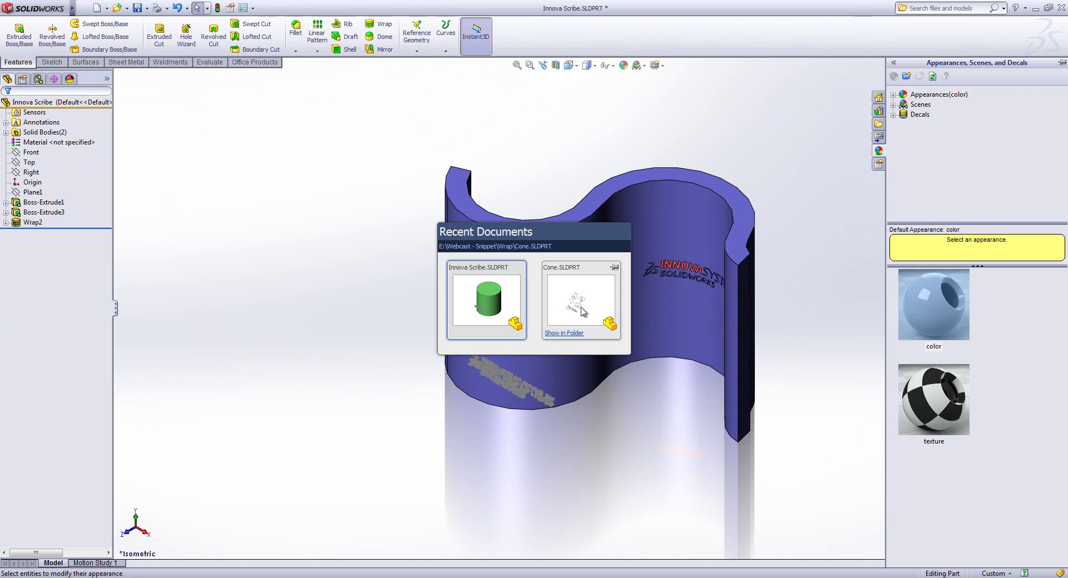
pyautogui.click(598, 300)
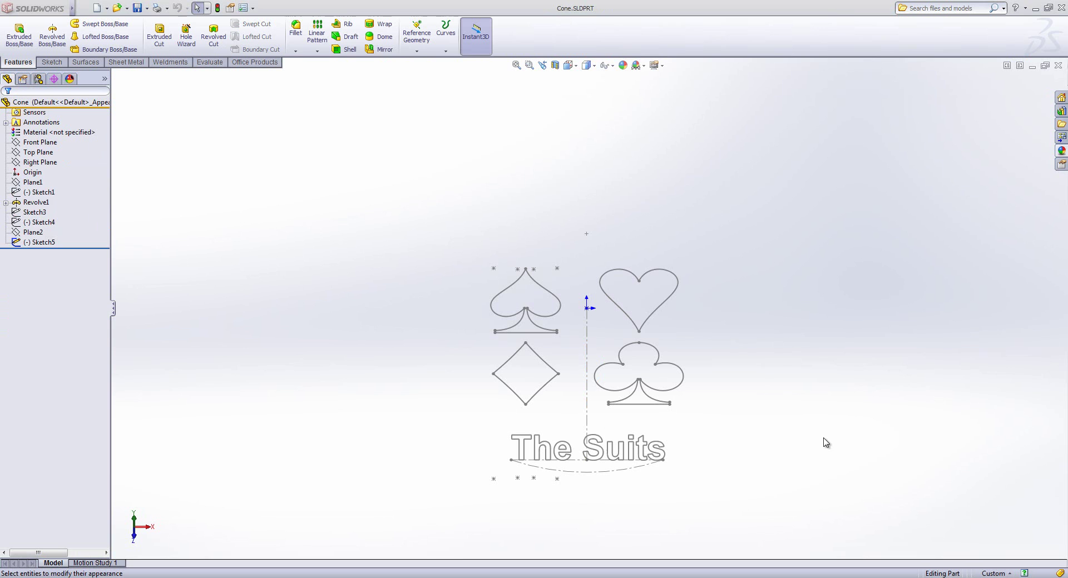
# - Show the Revolve1 cone body and orbit it into a tilted 3D view
pyautogui.rightClick(35, 202)
pyautogui.press('Escape')
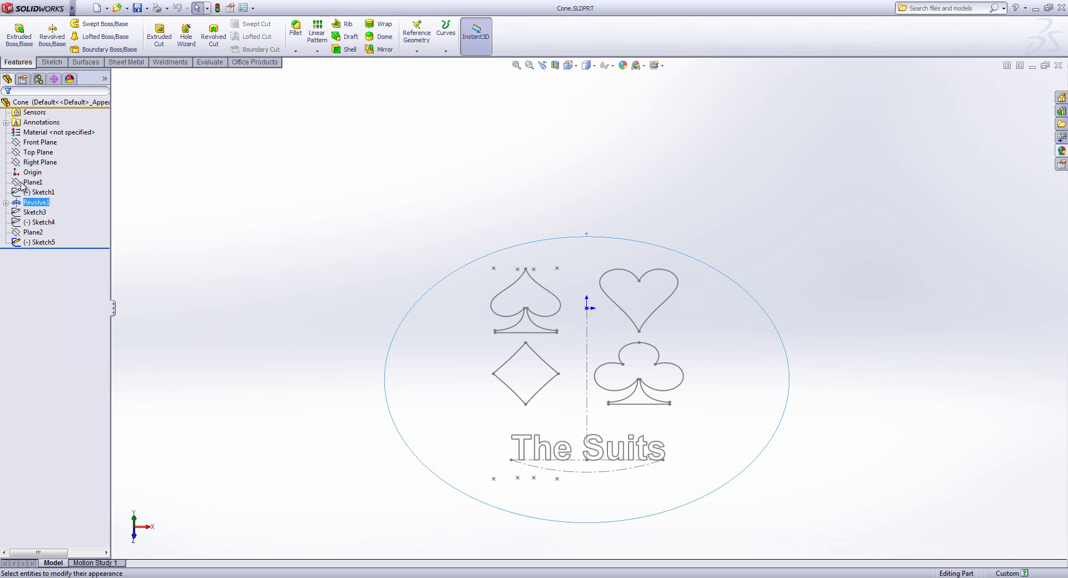
pyautogui.moveTo(427, 189)
pyautogui.mouseDown(button='middle')
pyautogui.moveTo(308, 279)
pyautogui.moveTo(374, 212)
pyautogui.moveTo(469, 204)
pyautogui.moveTo(262, 224)
pyautogui.moveTo(443, 227)
pyautogui.moveTo(425, 241)
pyautogui.moveTo(274, 222)
pyautogui.moveTo(275, 301)
pyautogui.mouseUp(button='middle')
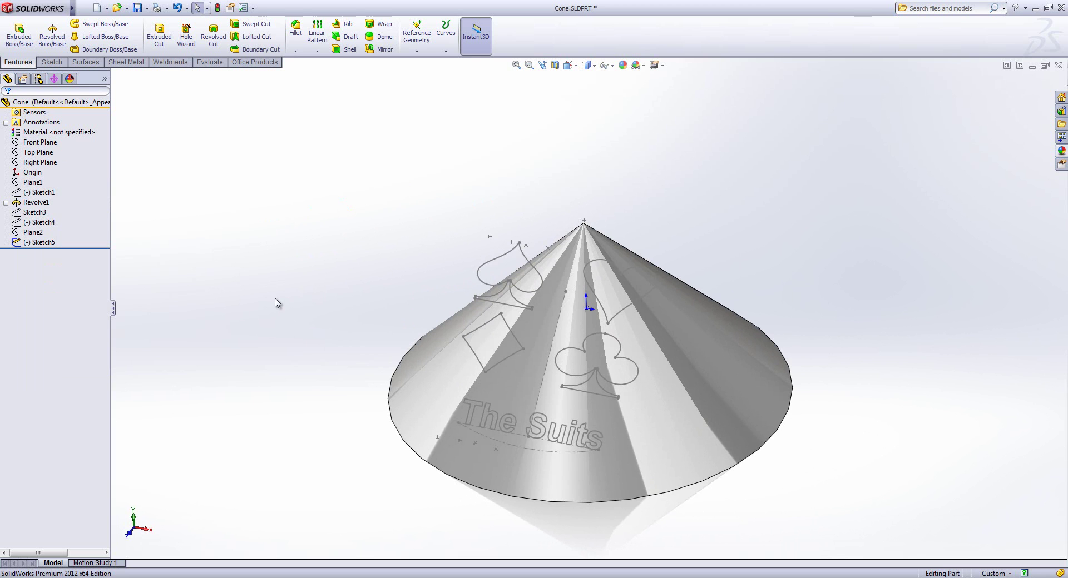
# - Set up a Deboss wrap of Sketch5's suits and text onto the cone face, 3.000mm deep
pyautogui.click(39, 243)
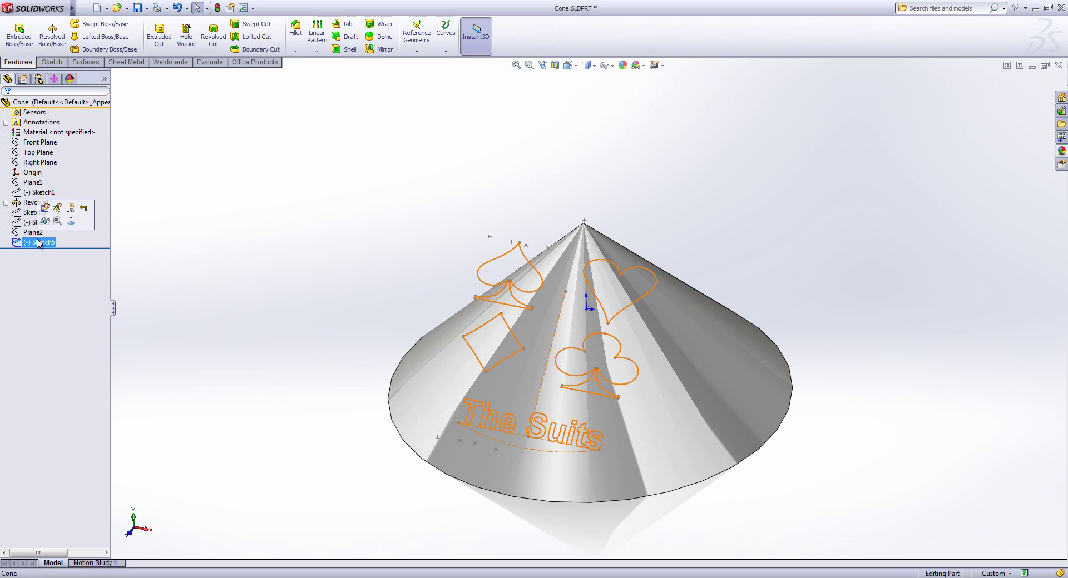
pyautogui.click(380, 31)
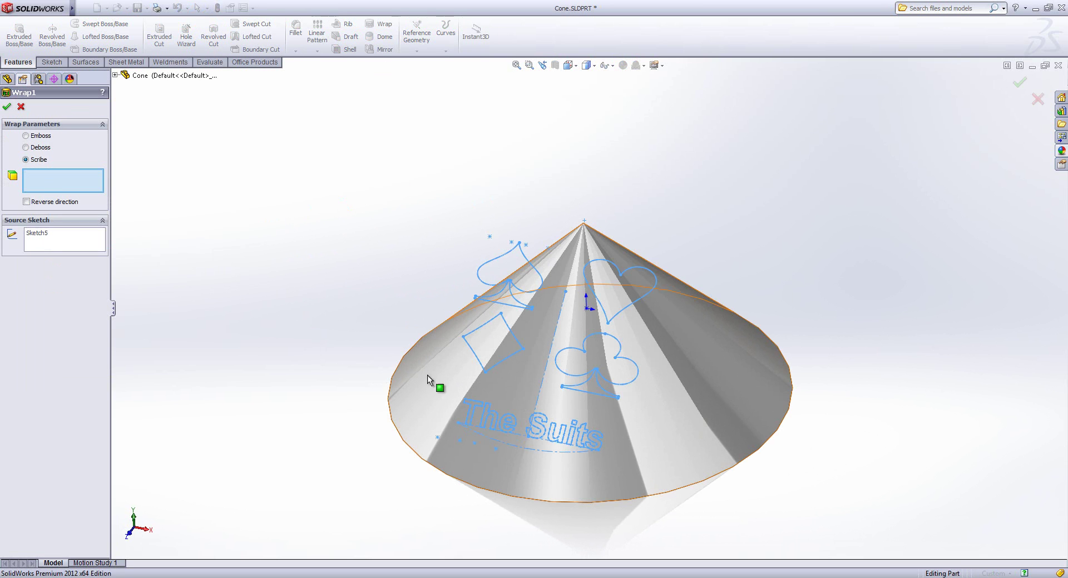
pyautogui.click(445, 380)
pyautogui.press('f')
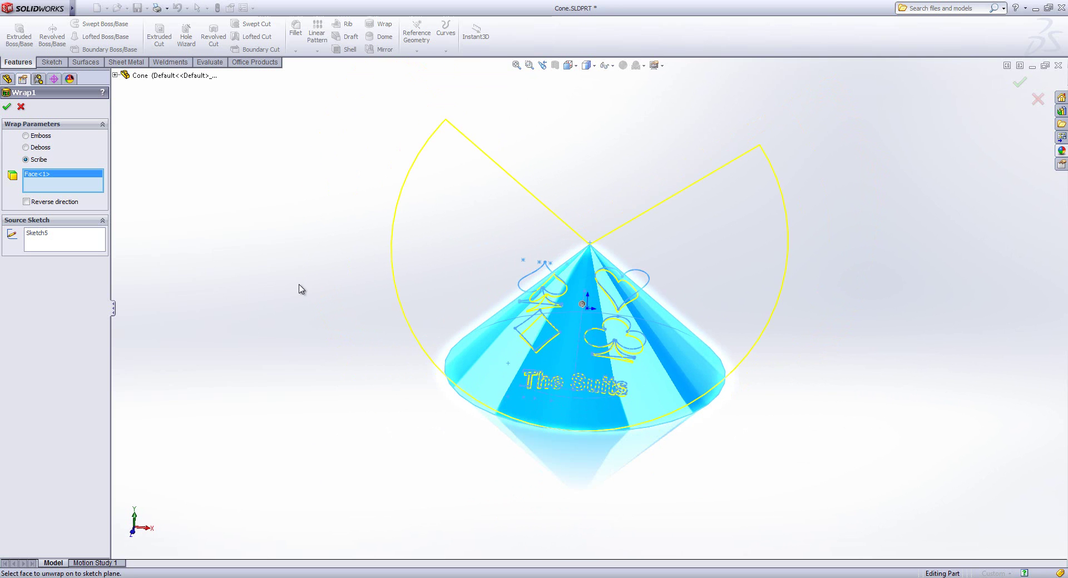
pyautogui.click(39, 148)
pyautogui.doubleClick(57, 204)
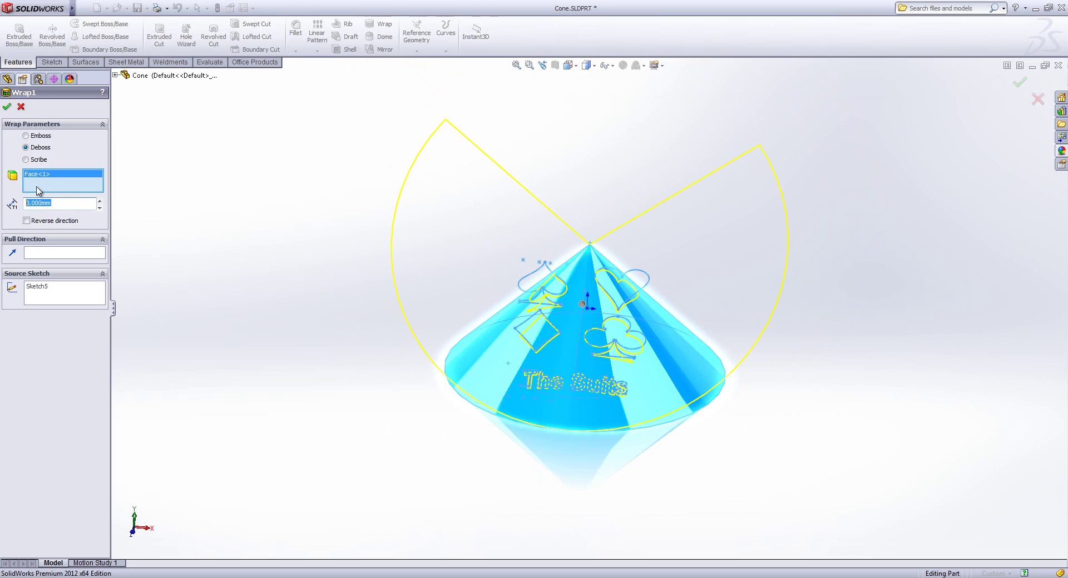
pyautogui.click(83, 206)
# - Accept the Wrap1 deboss, hide Sketch5, and view the cone from the front
pyautogui.press('Return')
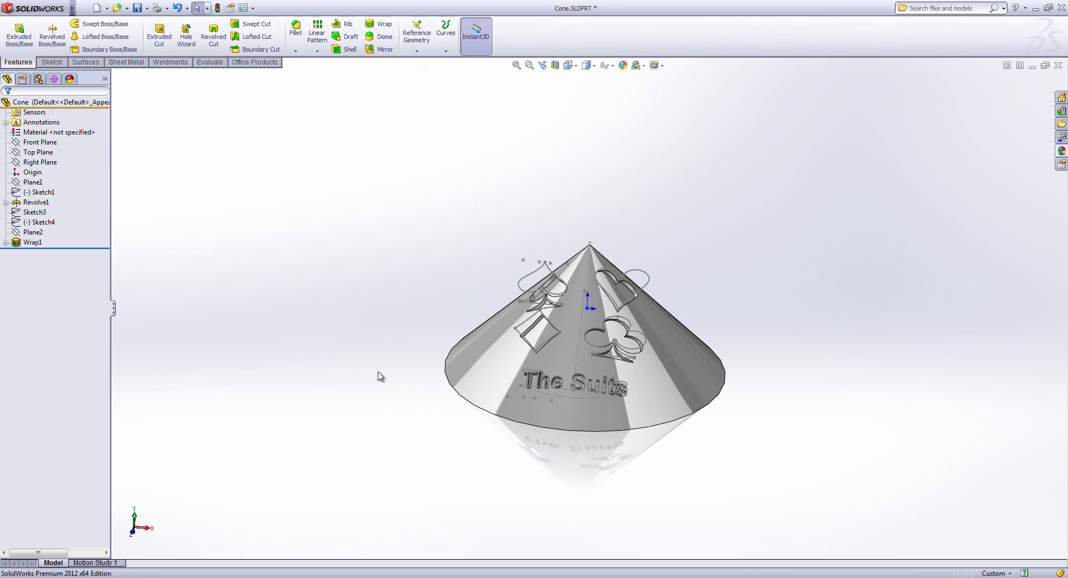
pyautogui.moveTo(379, 377); pyautogui.dragTo(389, 364, button='middle')
pyautogui.click(35, 253)
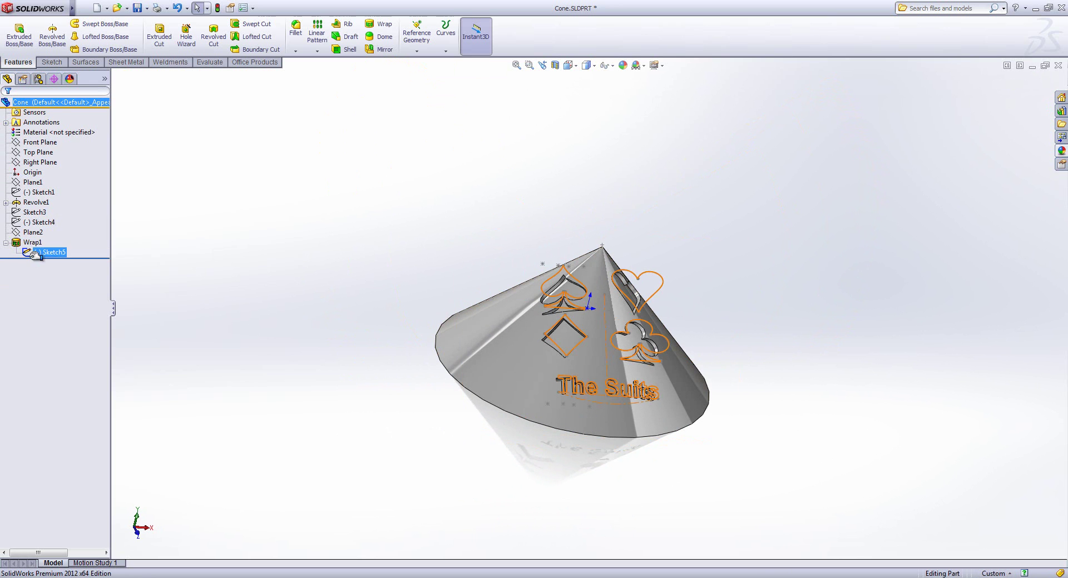
pyautogui.rightClick(35, 253)
pyautogui.click(40, 239)
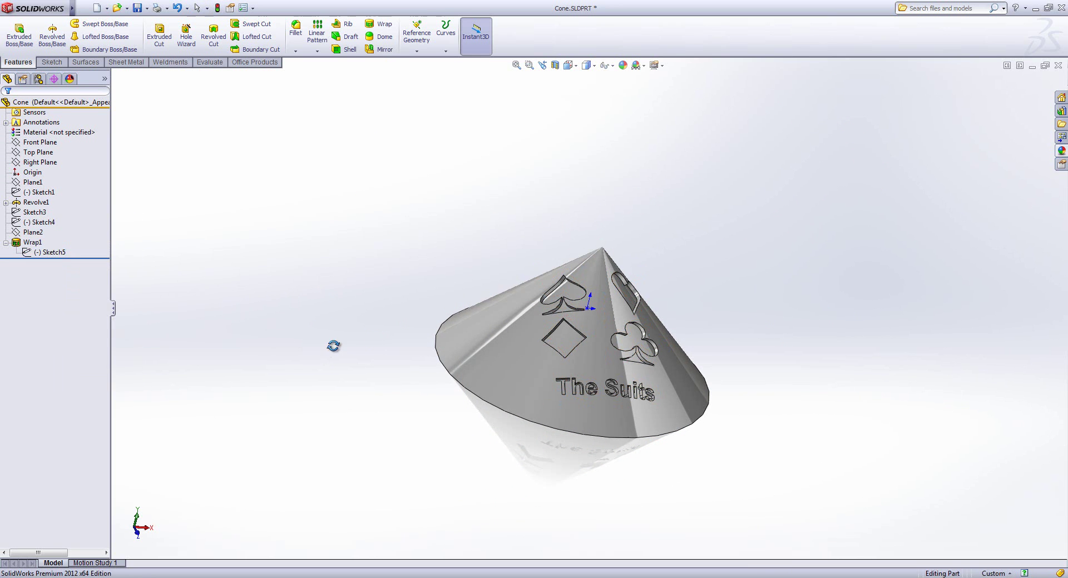
pyautogui.moveTo(333, 346); pyautogui.dragTo(304, 355, button='middle')
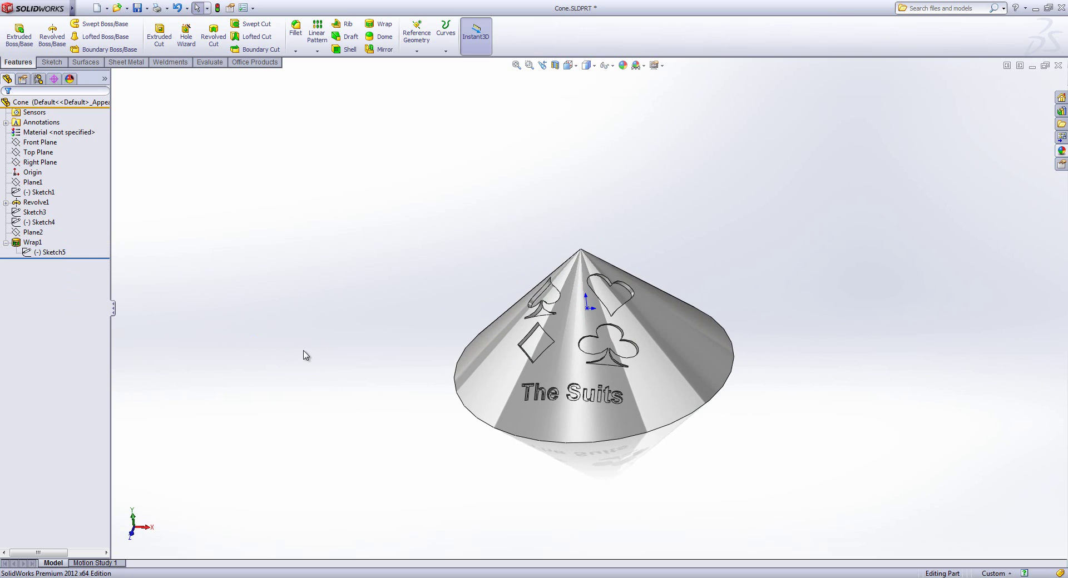
pyautogui.hotkey('ctrl', '1')
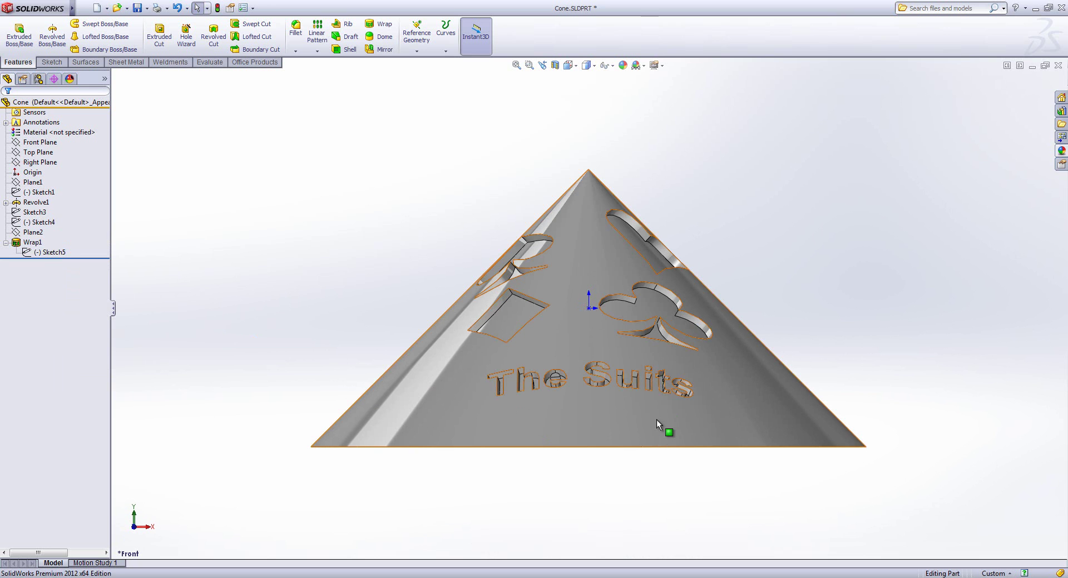
# - In Sketch5, re-attach 'The Suits' text from Line37 to the R118 arc
pyautogui.rightClick(48, 255)
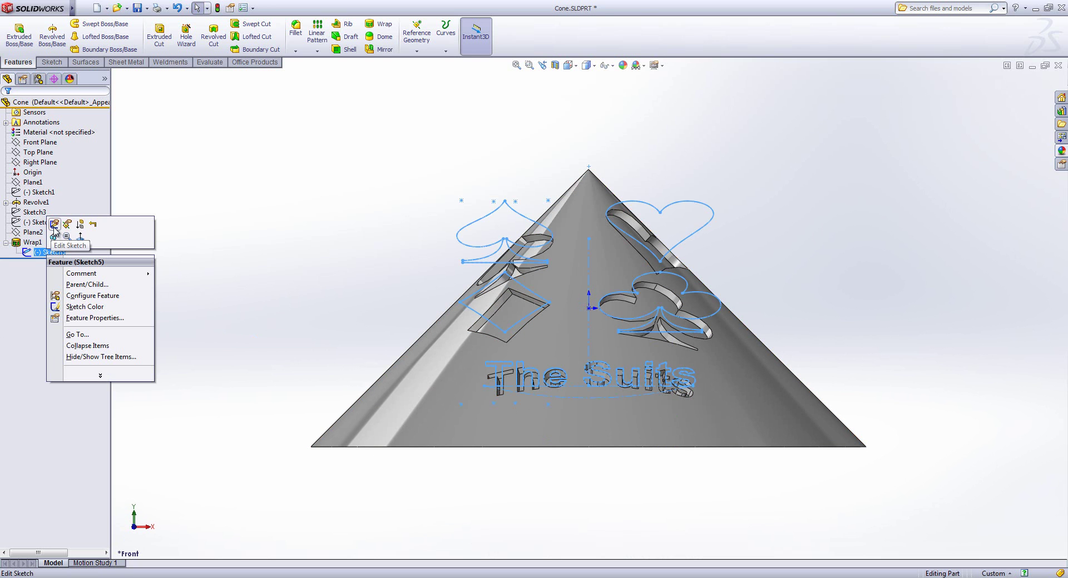
pyautogui.click(54, 225)
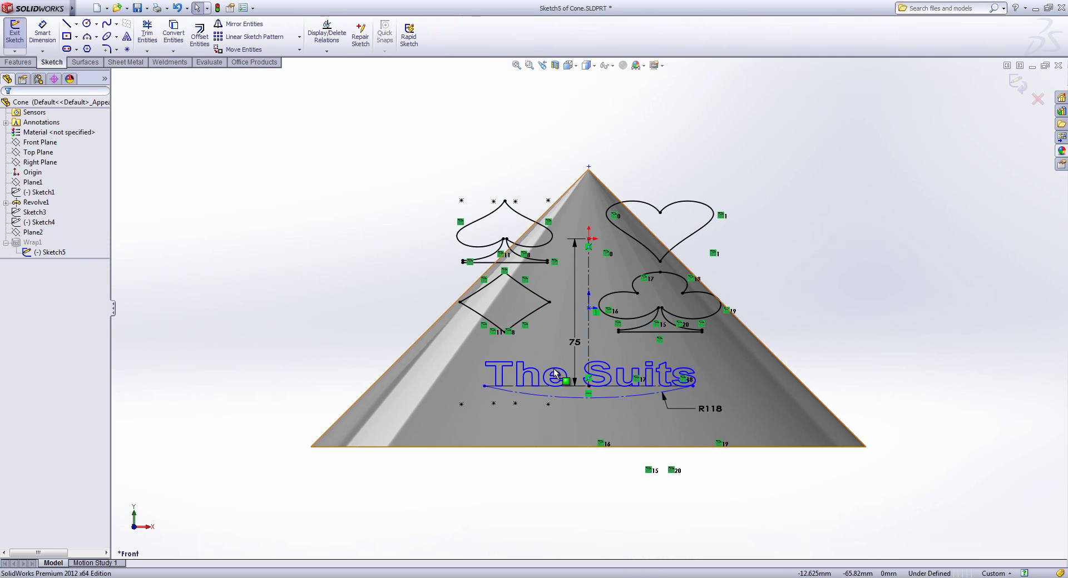
pyautogui.doubleClick(553, 368)
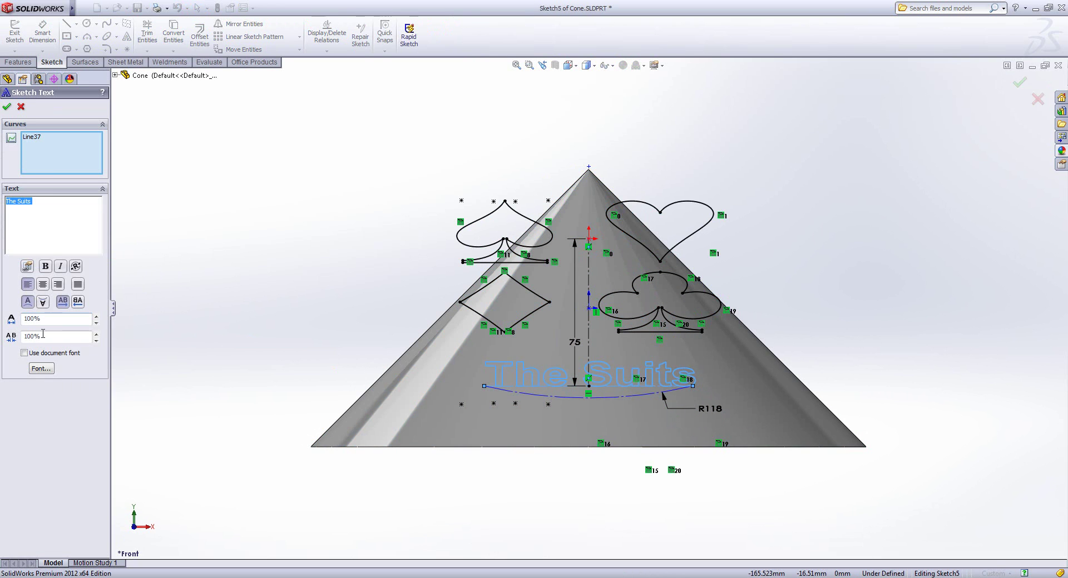
pyautogui.click(32, 137)
pyautogui.press('Delete')
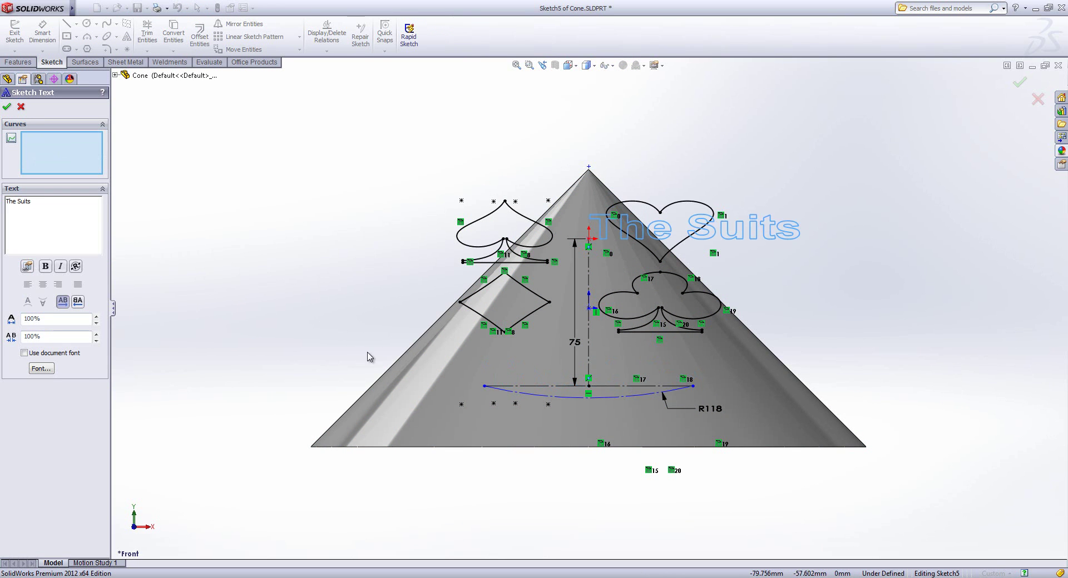
pyautogui.click(554, 397)
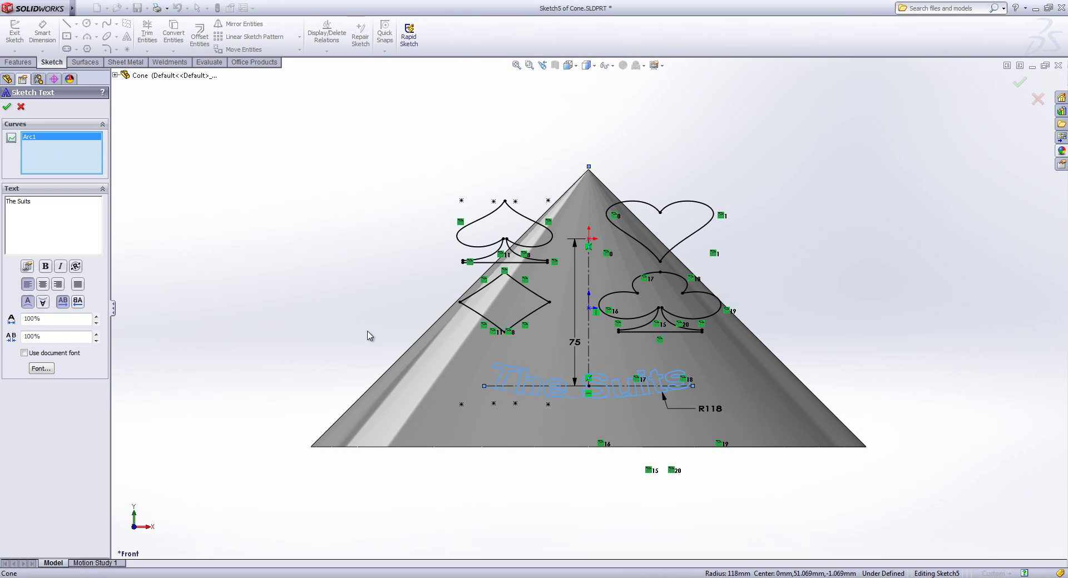
pyautogui.click(8, 107)
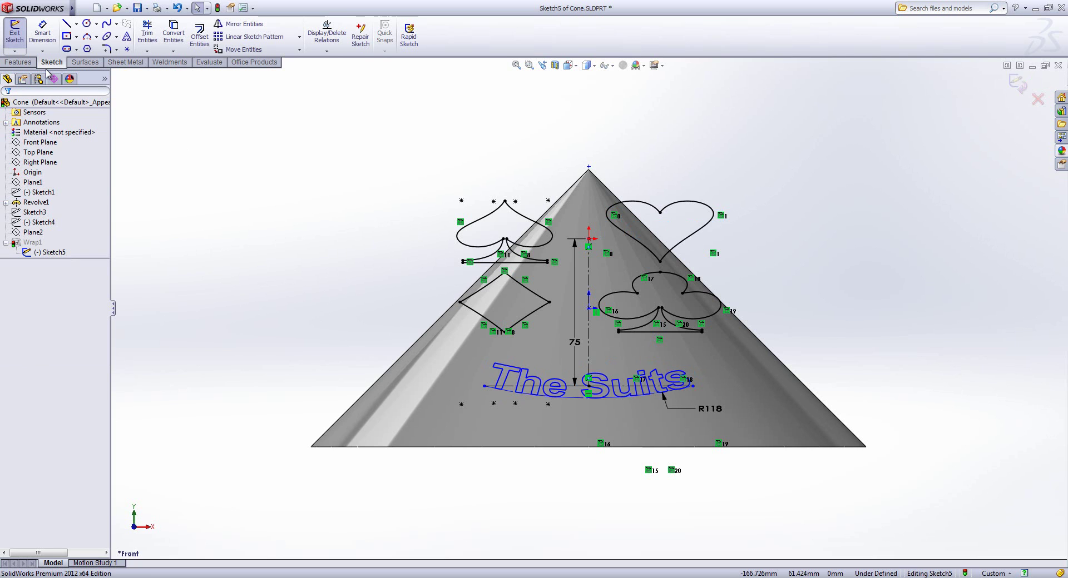
# - Exit Sketch5 to rebuild Wrap1 and orbit to inspect the curved lettering
pyautogui.click(15, 33)
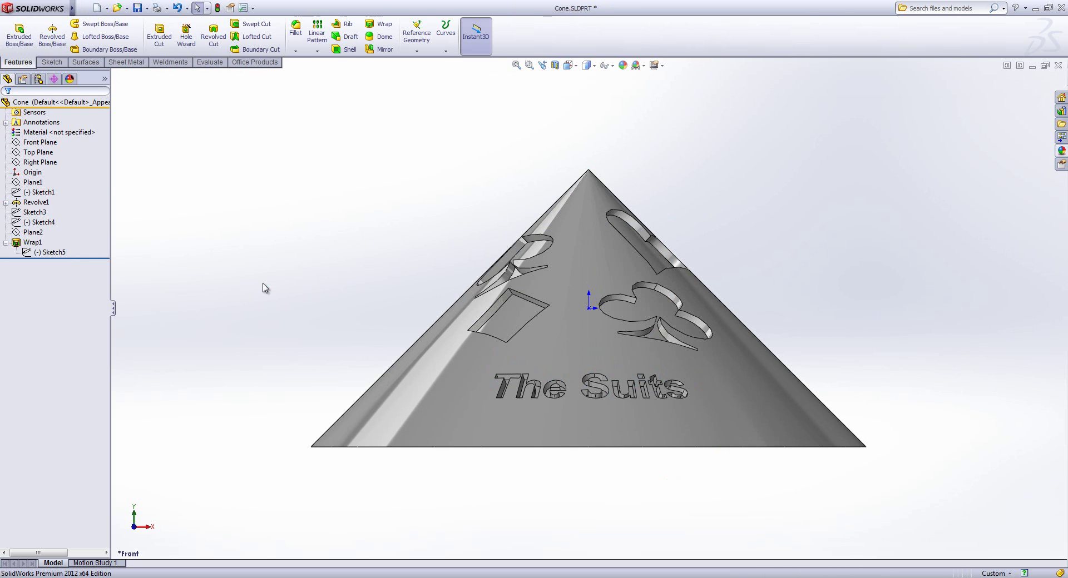
pyautogui.moveTo(727, 222); pyautogui.dragTo(732, 315, button='middle')
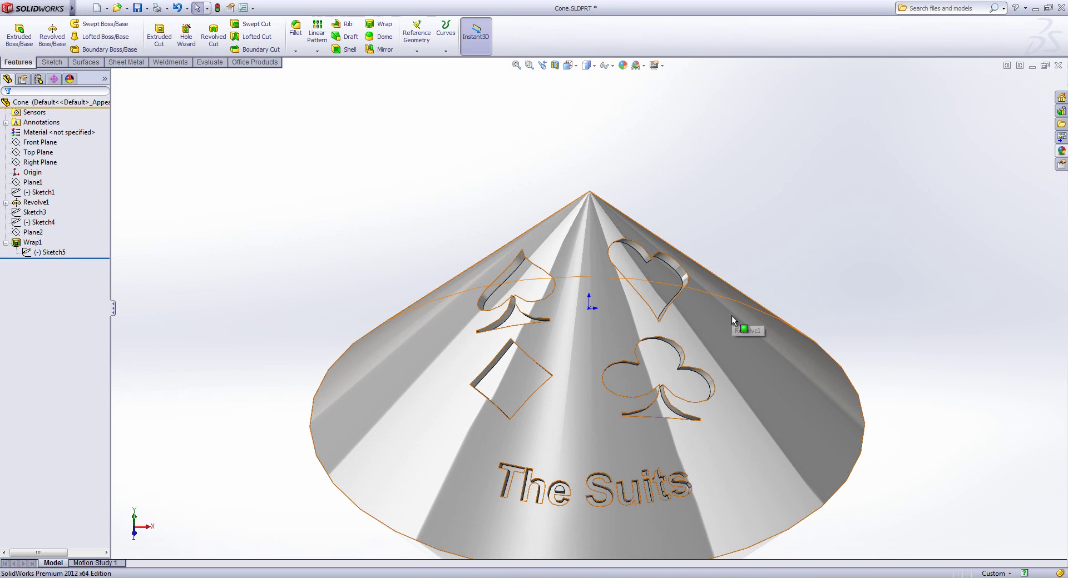